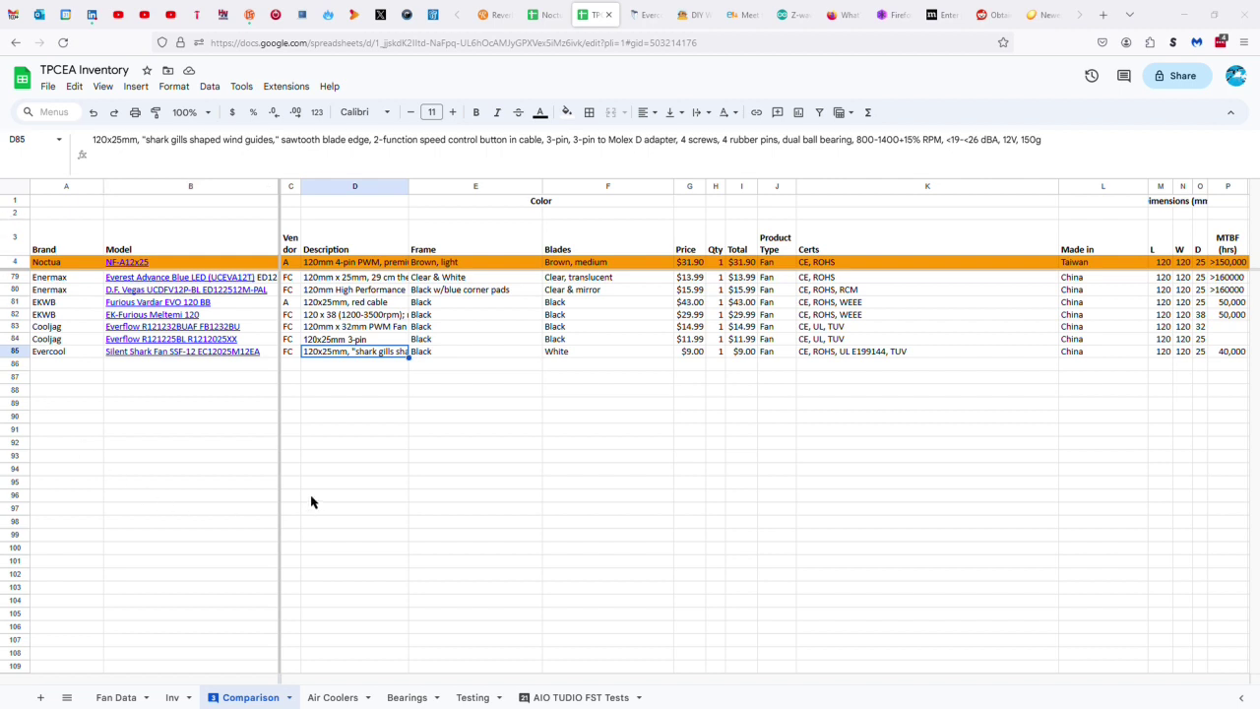
# Step: Review the Evercool Silent Shark fan's frame and blade colors, price, quantity, product type and certifications in row 85
pyautogui.click(442, 356)
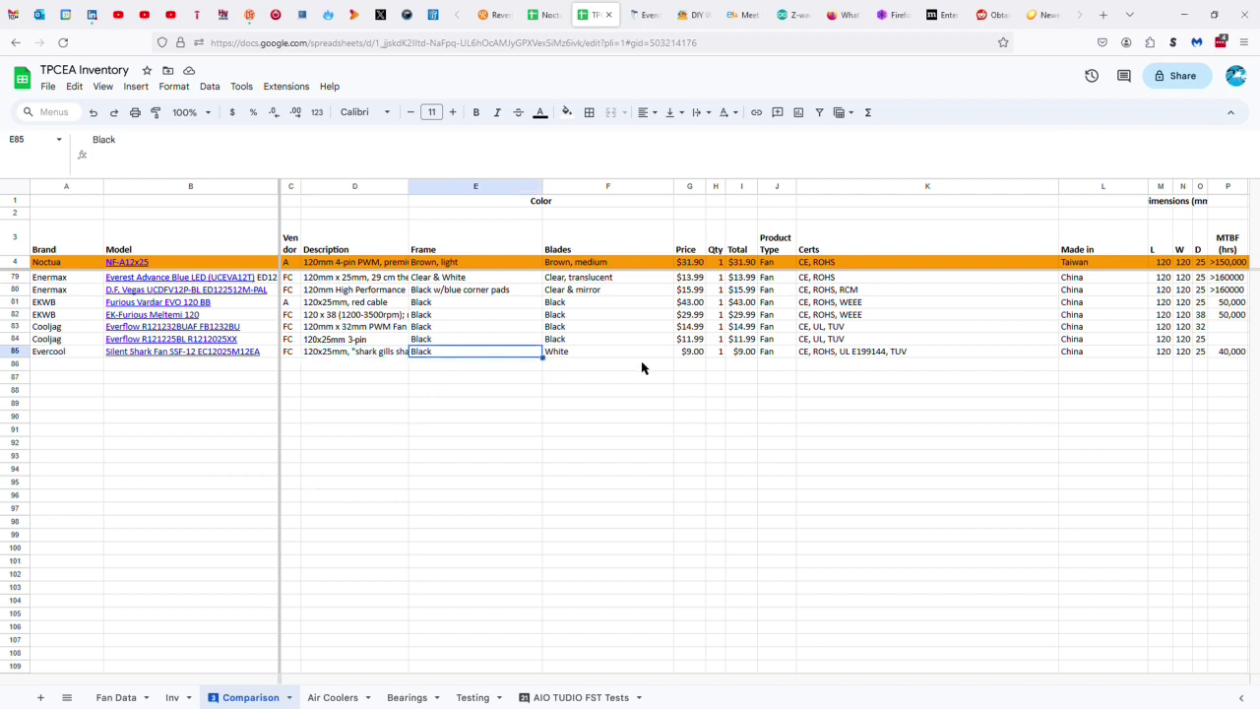
pyautogui.press('Right')
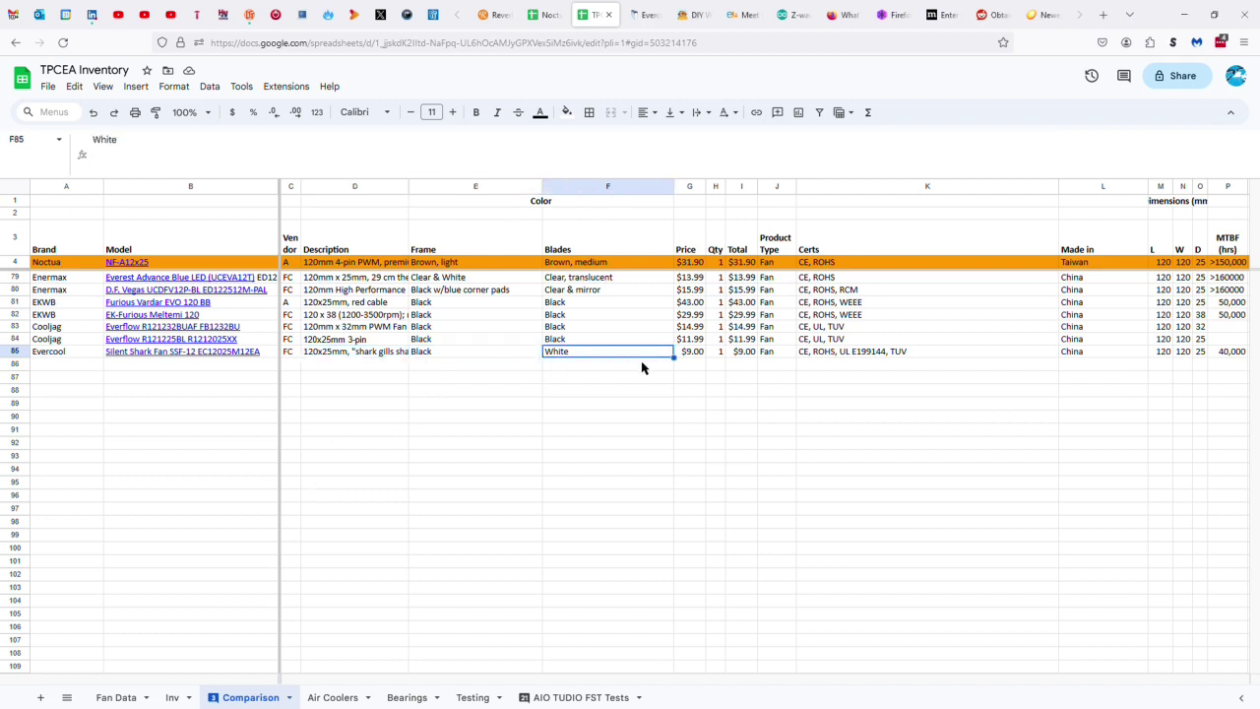
pyautogui.press('Right')
pyautogui.press('Right')
pyautogui.press('Right')
pyautogui.press('Right')
pyautogui.press('Right')
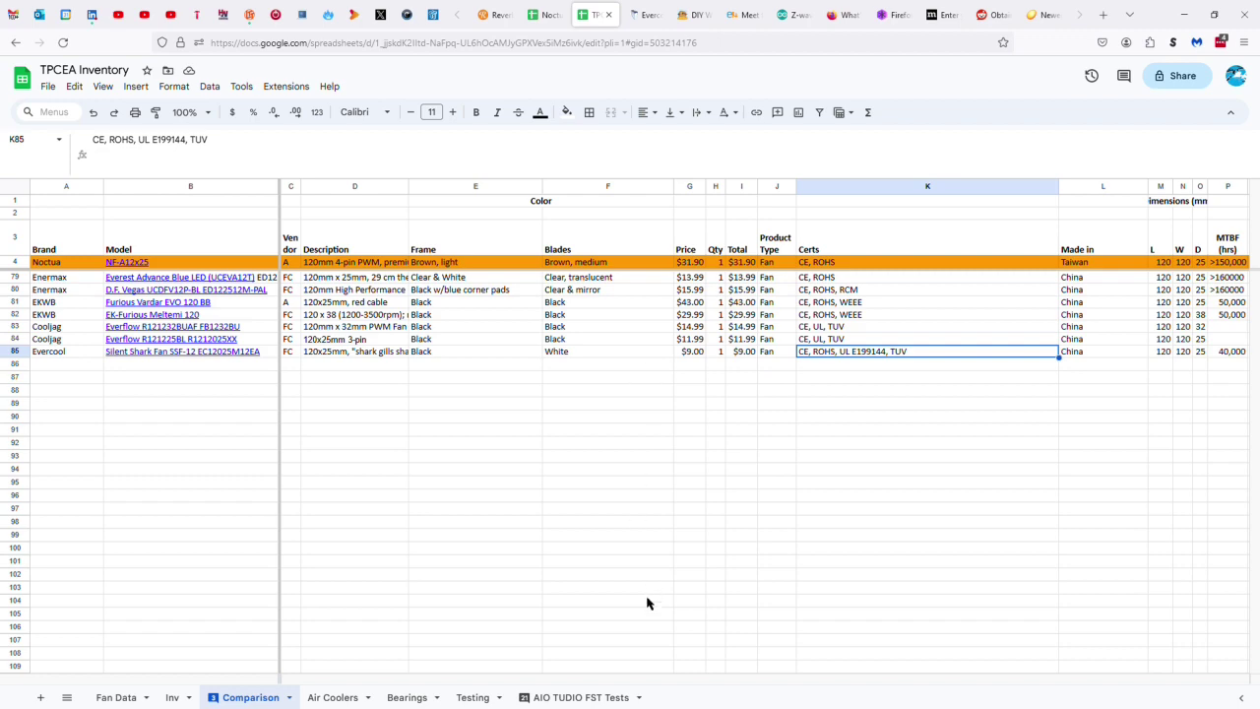
# Step: Examine the Evercool fan's dimensions, MTBF, weight, blade count, speed, airflow, static pressure and noise against the other fans
pyautogui.moveTo(521, 682); pyautogui.dragTo(793, 669)
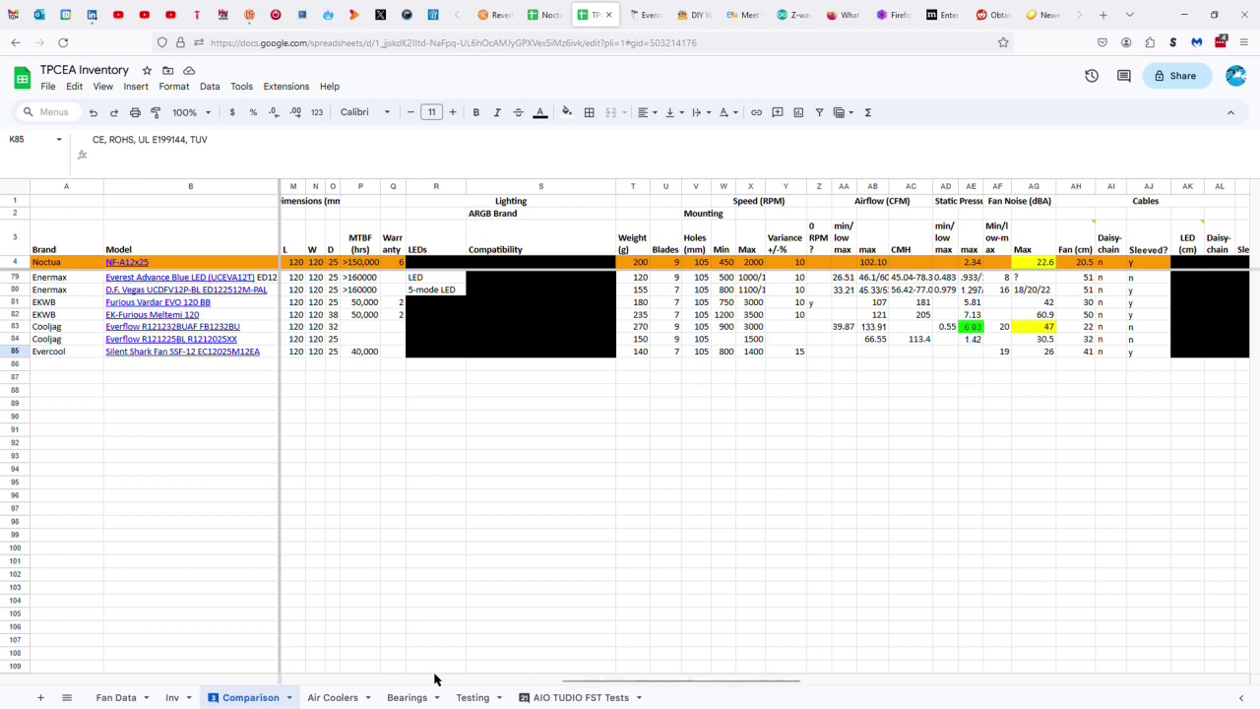
pyautogui.moveTo(592, 681); pyautogui.dragTo(660, 673)
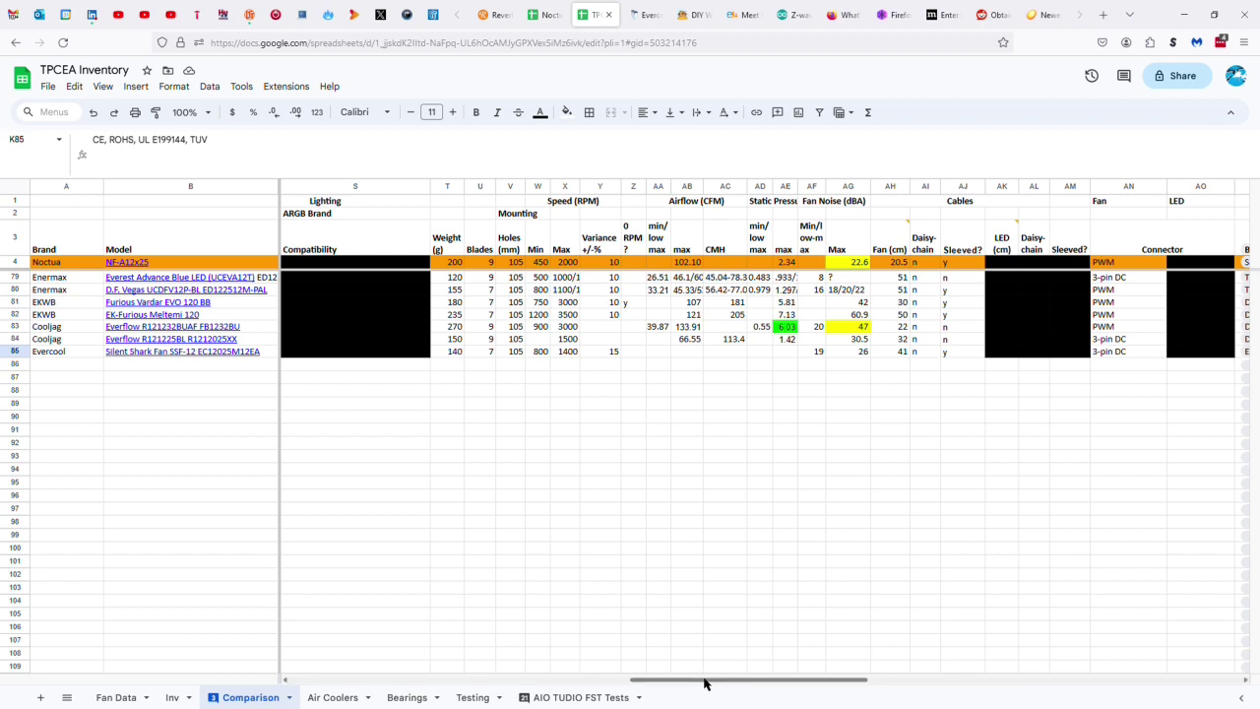
pyautogui.moveTo(705, 679); pyautogui.dragTo(772, 679)
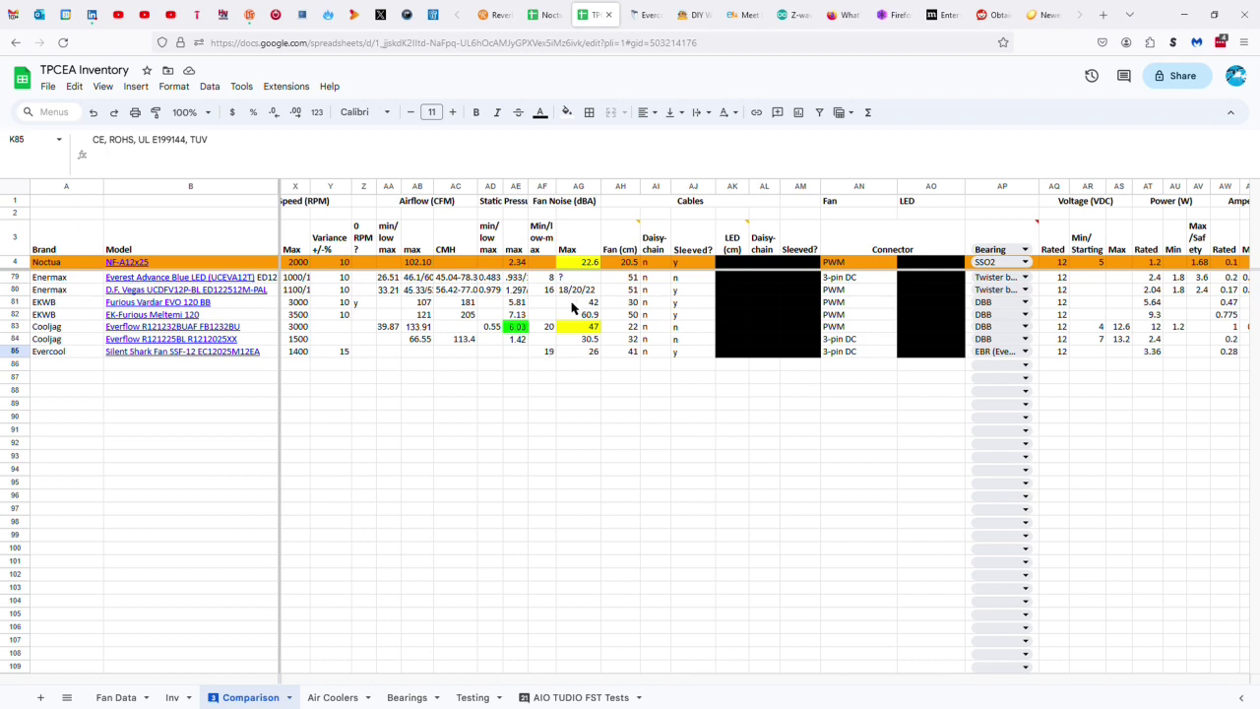
# Step: Check the Evercool fan's cable length, daisy-chain and sleeving entries, fan connector and bearing type in row 85
pyautogui.click(620, 356)
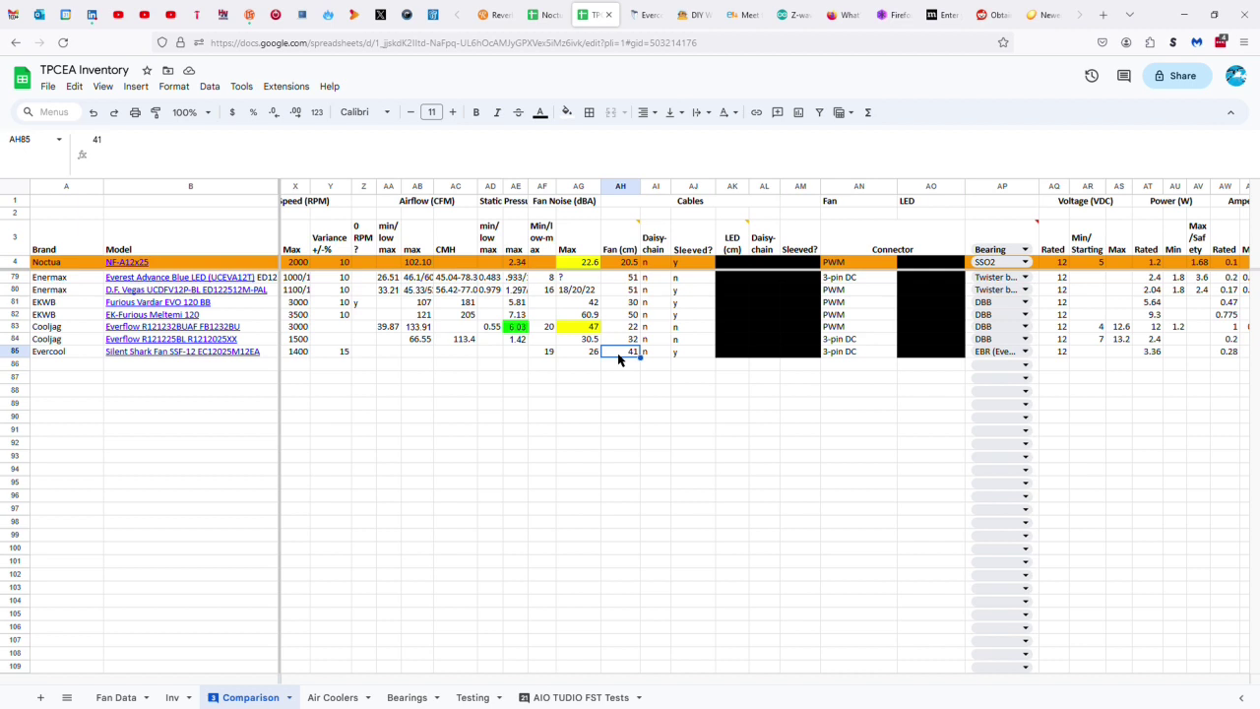
pyautogui.press('Right')
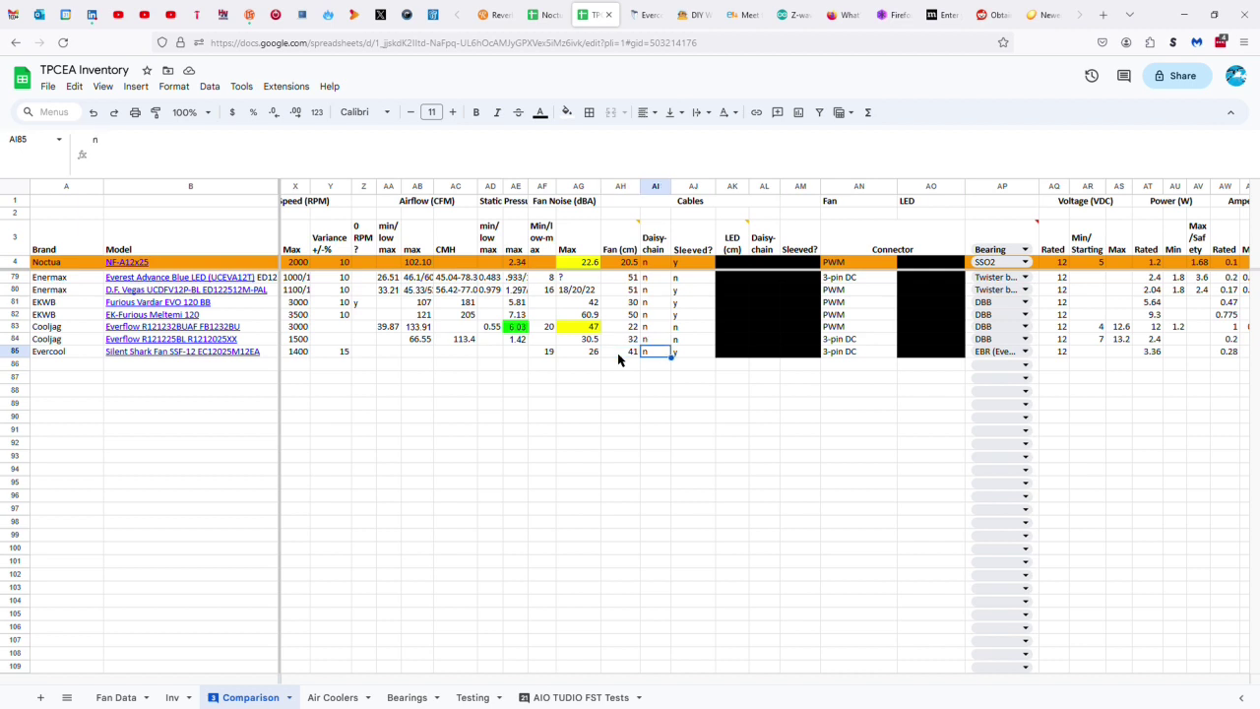
pyautogui.press('Right')
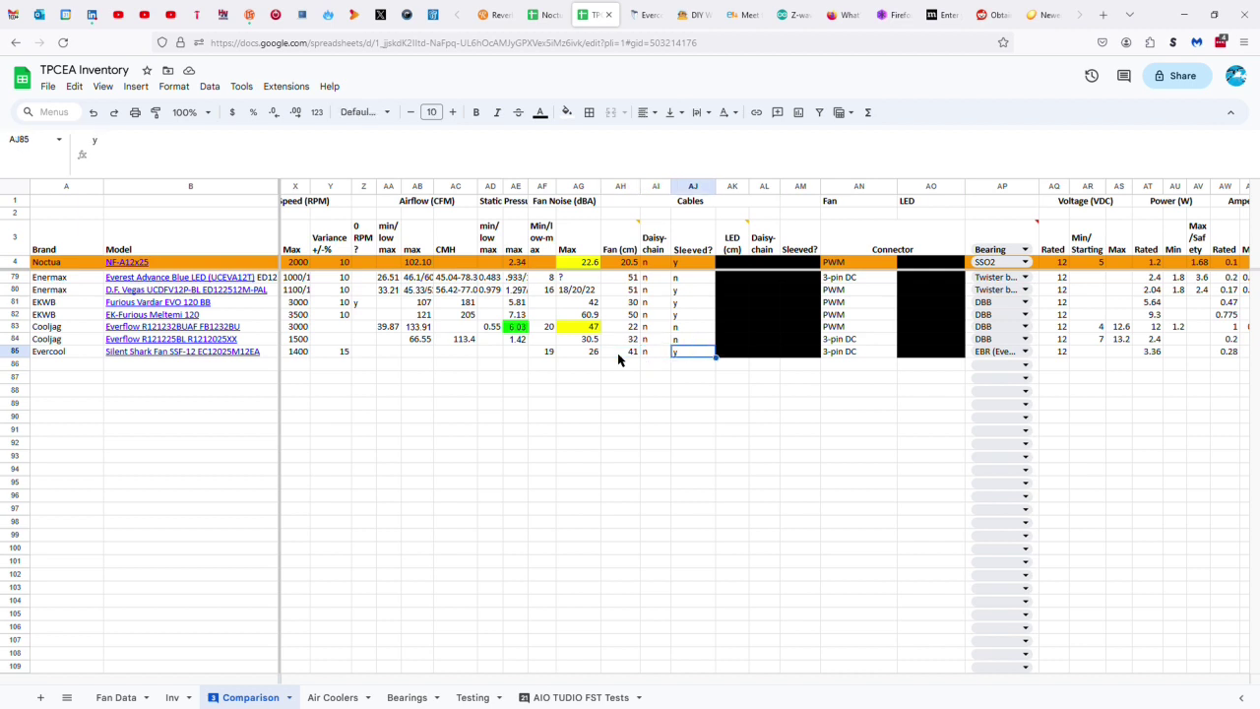
pyautogui.press('Right')
pyautogui.press('Right')
pyautogui.press('Right')
pyautogui.press('Right')
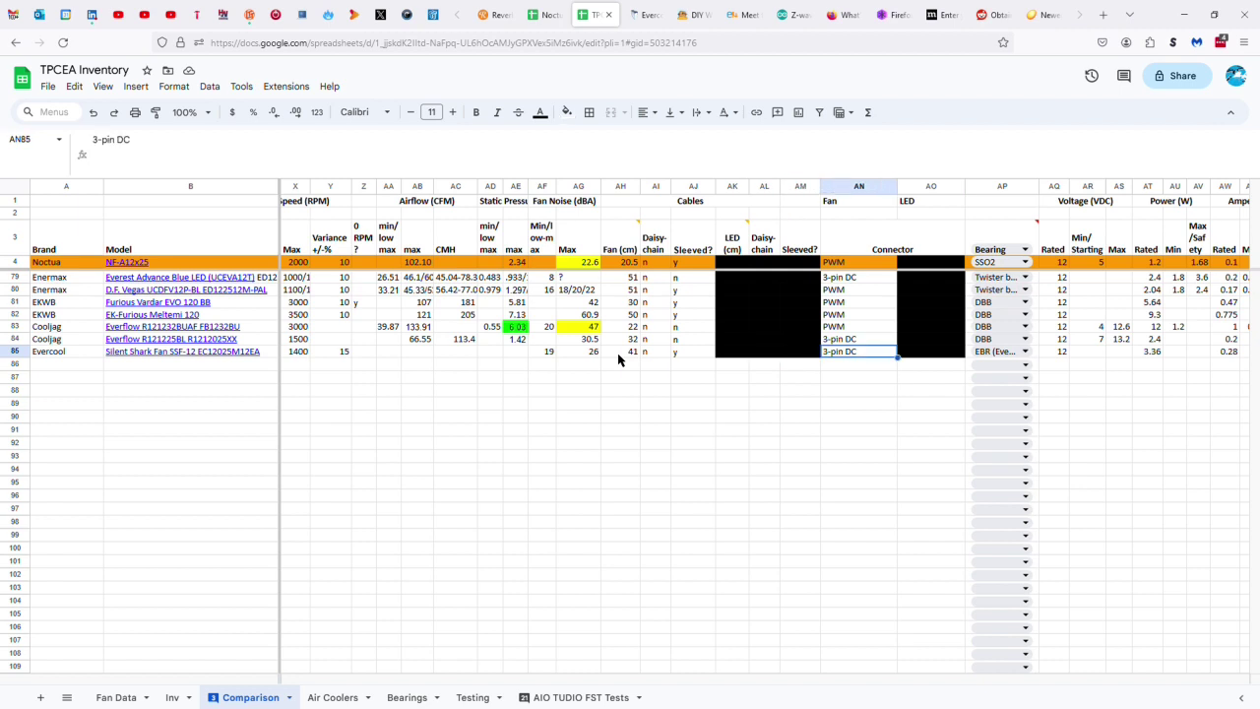
pyautogui.press('Right')
pyautogui.press('Right')
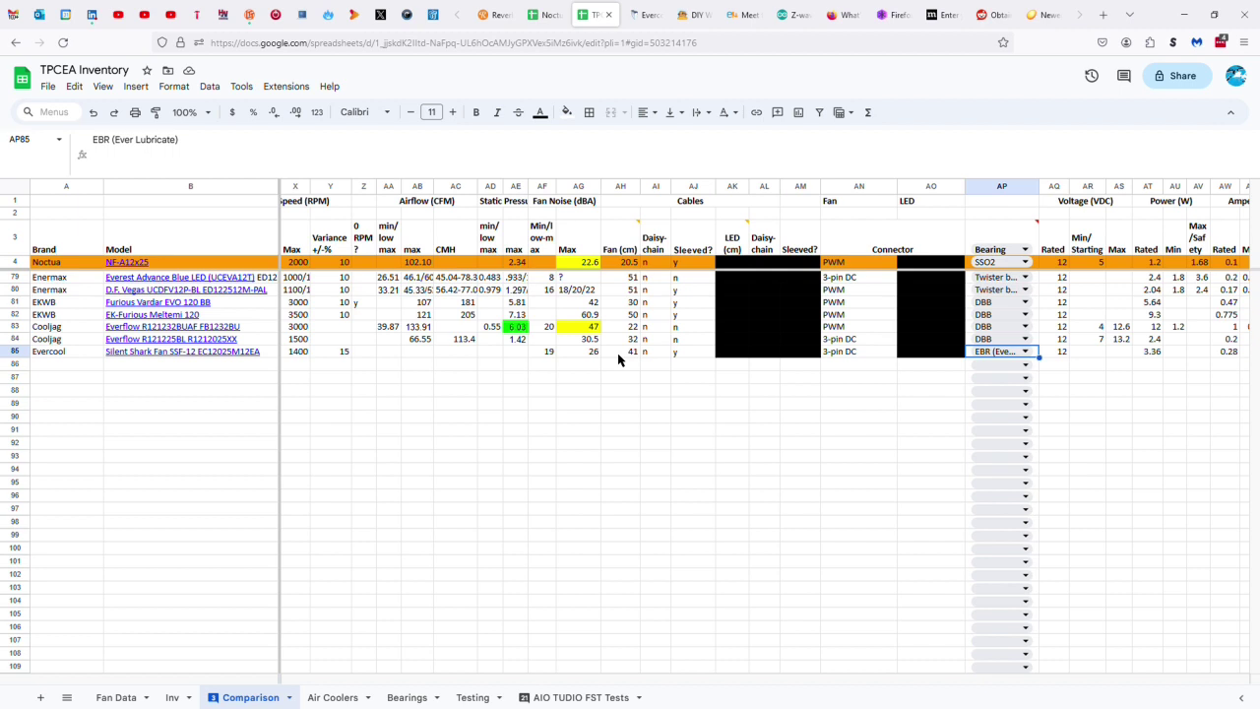
# Step: Check the Evercool fan's voltage and power ratings in row 85
pyautogui.press('Right')
pyautogui.press('Right')
pyautogui.press('Right')
pyautogui.press('Right')
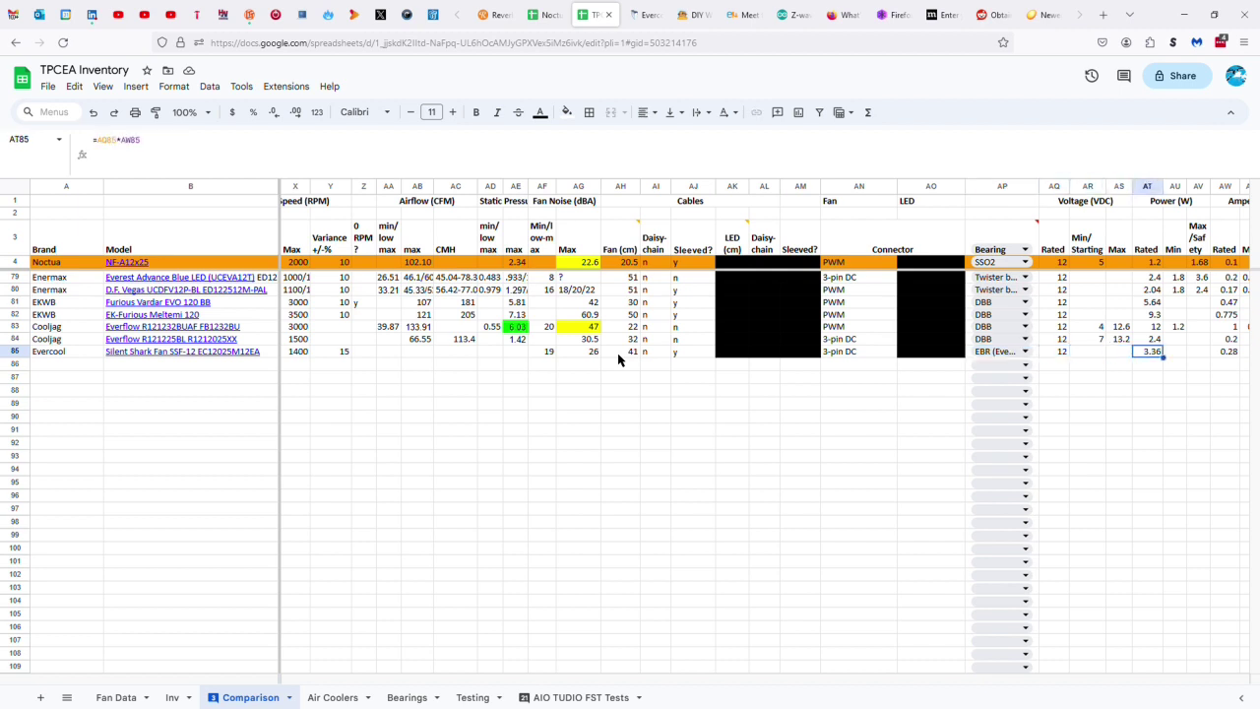
pyautogui.press('Right')
pyautogui.press('Right')
pyautogui.press('Right')
pyautogui.press('Right')
pyautogui.press('Right')
pyautogui.press('Right')
pyautogui.press('Right')
pyautogui.press('Right')
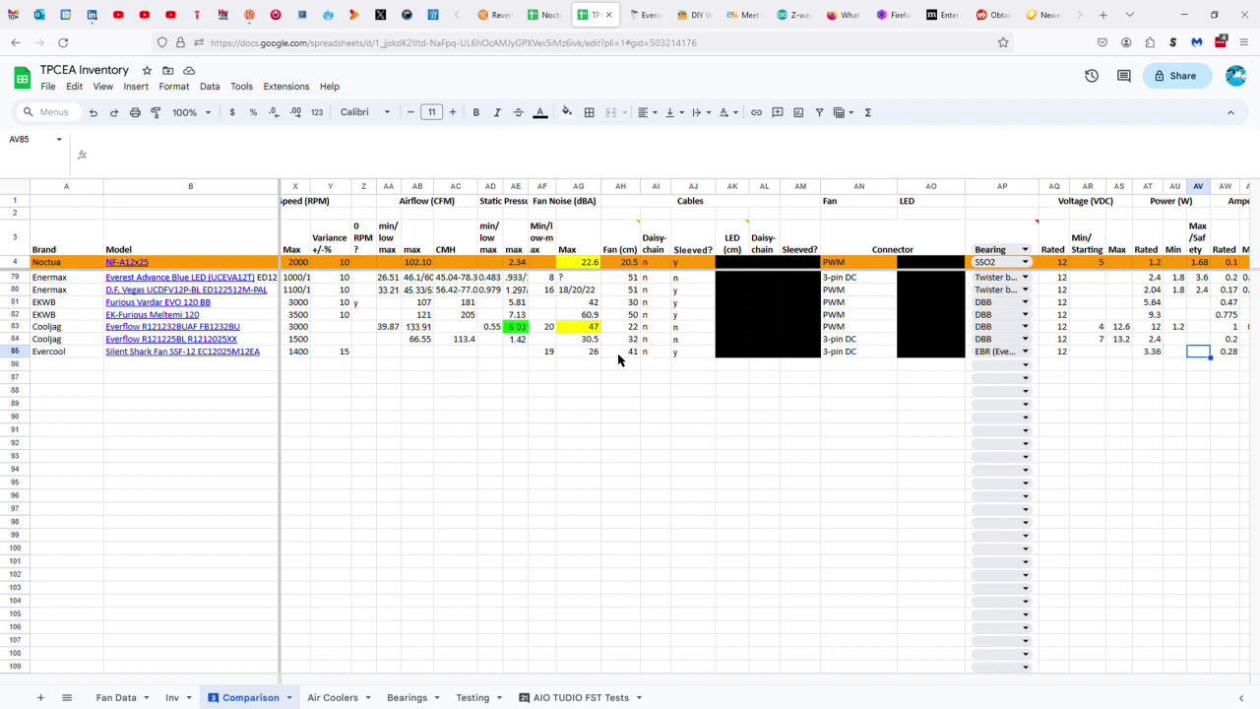
# Step: Review the Evercool fan's amperage, rotation and flow indicators, and included screws and rubber pins in row 85
pyautogui.press('Right')
pyautogui.press('Right')
pyautogui.press('Right')
pyautogui.press('Right')
pyautogui.press('Right')
pyautogui.press('Right')
pyautogui.press('Right')
pyautogui.press('Right')
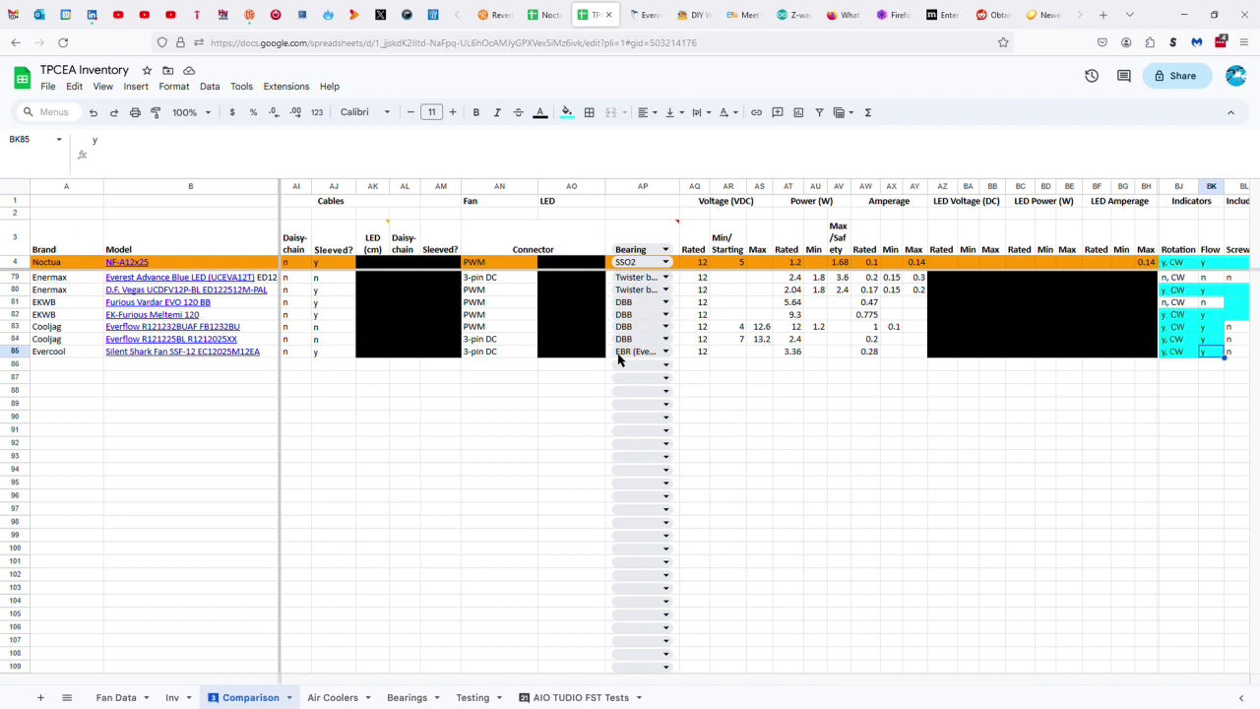
pyautogui.press('Right')
pyautogui.press('Right')
pyautogui.press('Right')
pyautogui.press('Right')
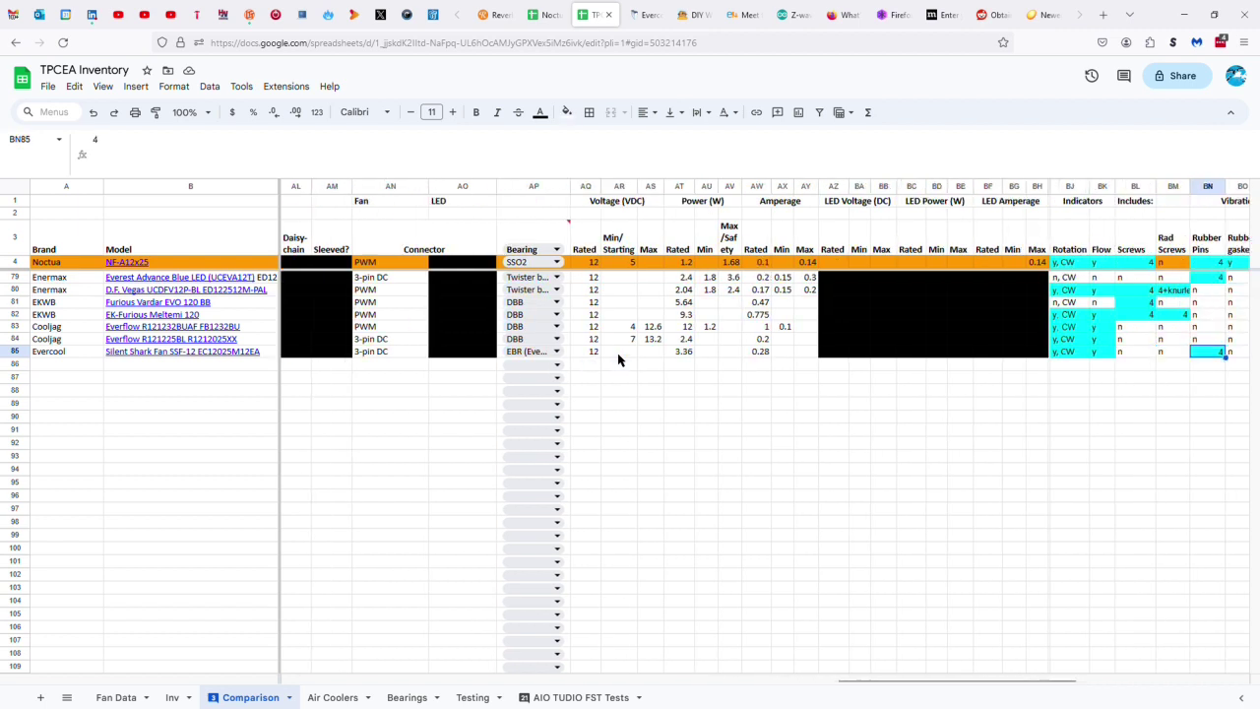
# Step: Review the Evercool fan's remaining vibration-dampening parts, adapters, hub and remote control entries in row 85
pyautogui.press('Left')
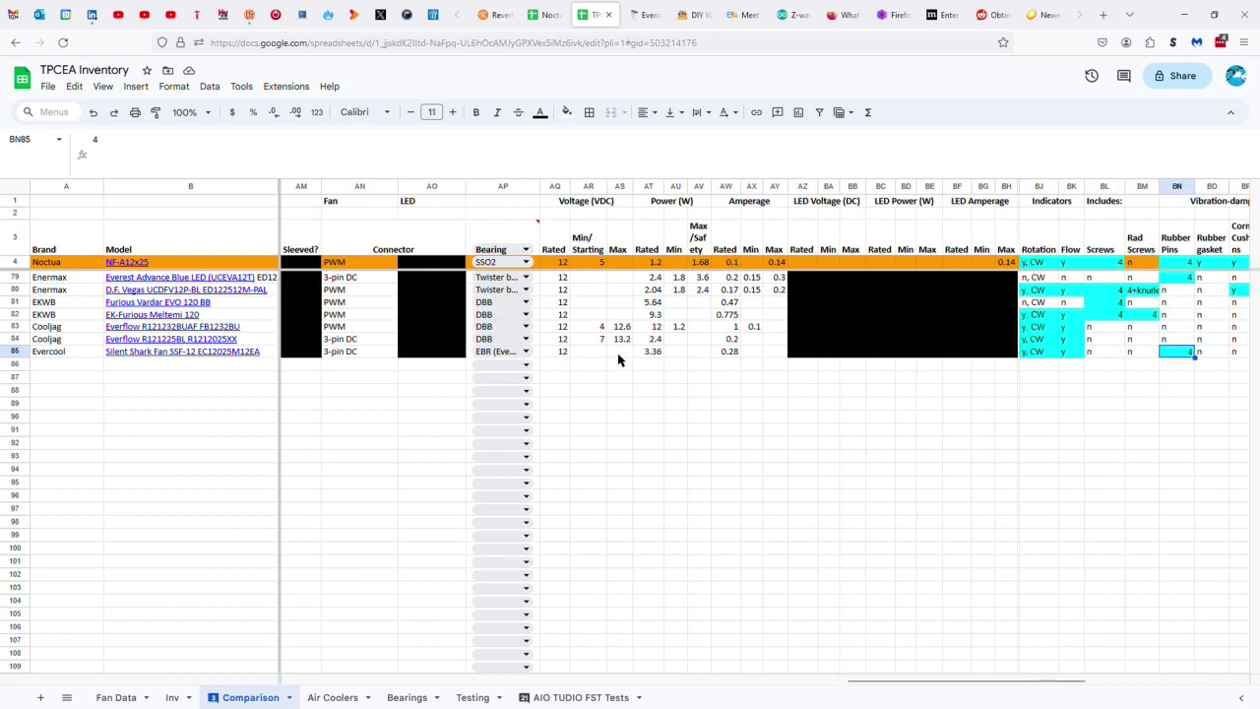
pyautogui.press('Right')
pyautogui.press('Right')
pyautogui.press('Right')
pyautogui.press('Right')
pyautogui.press('Right')
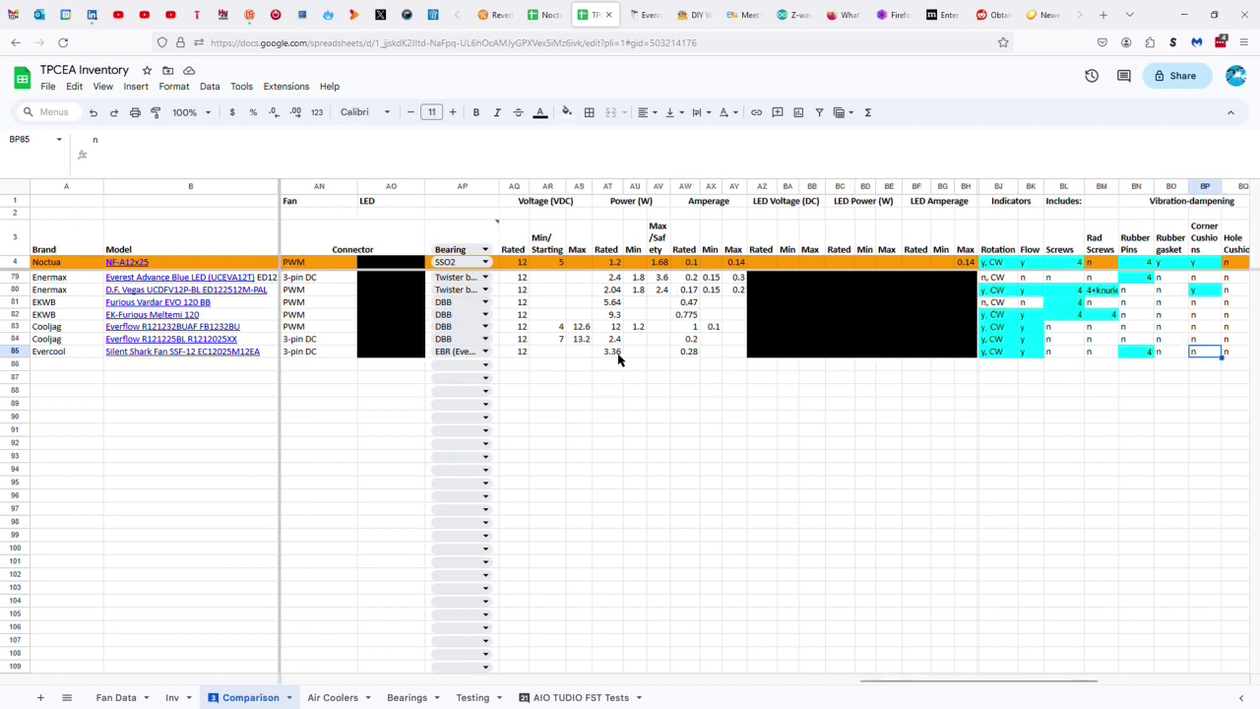
pyautogui.press('Right')
pyautogui.press('Right')
pyautogui.press('Right')
pyautogui.press('Right')
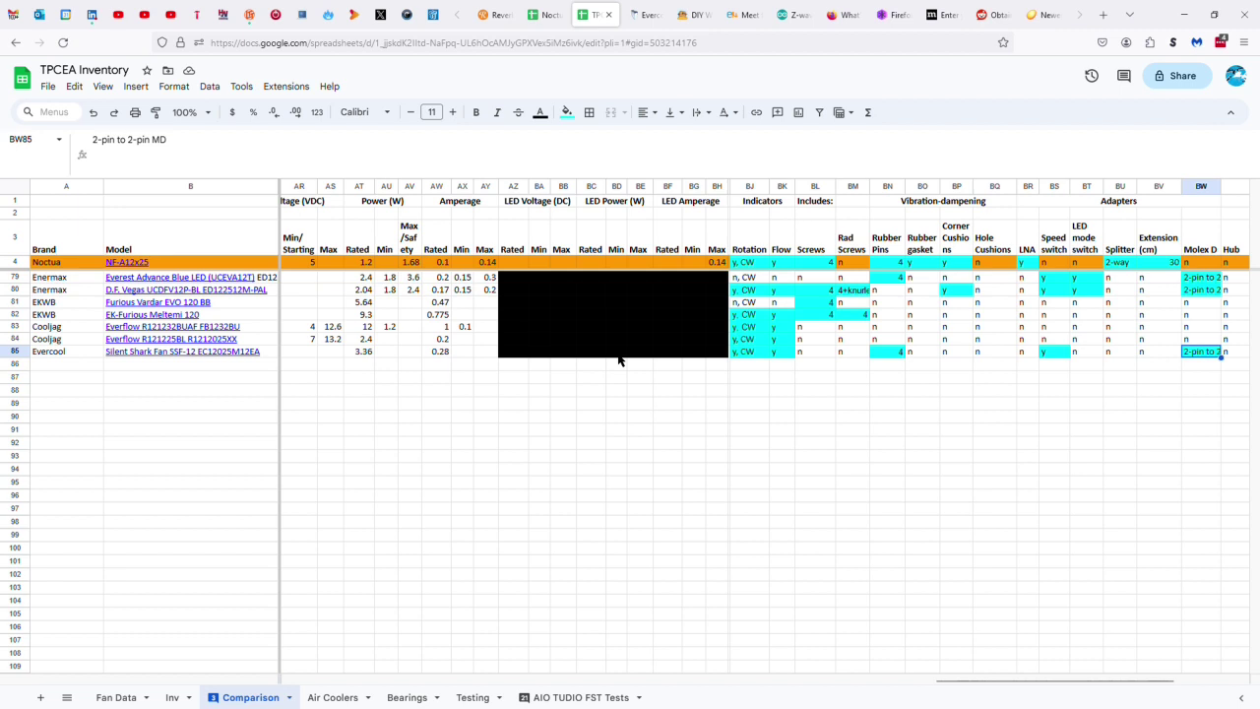
pyautogui.press('Right')
pyautogui.press('Right')
pyautogui.press('Right')
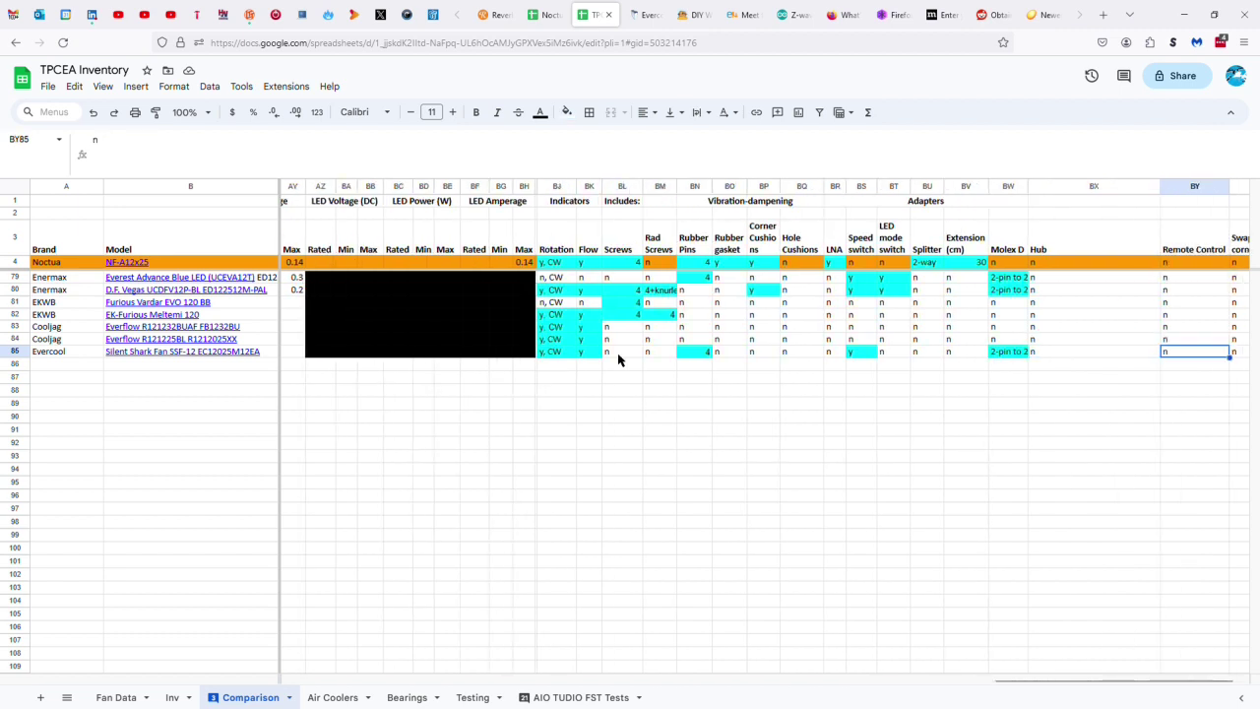